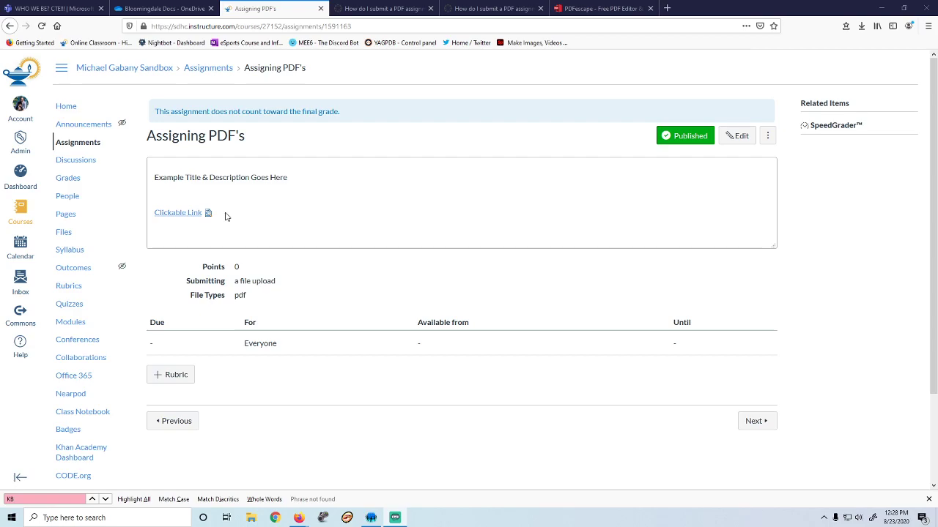
Switch to the Canvas guide on submitting an annotated PDF assignment from Android.
left_click(384, 9)
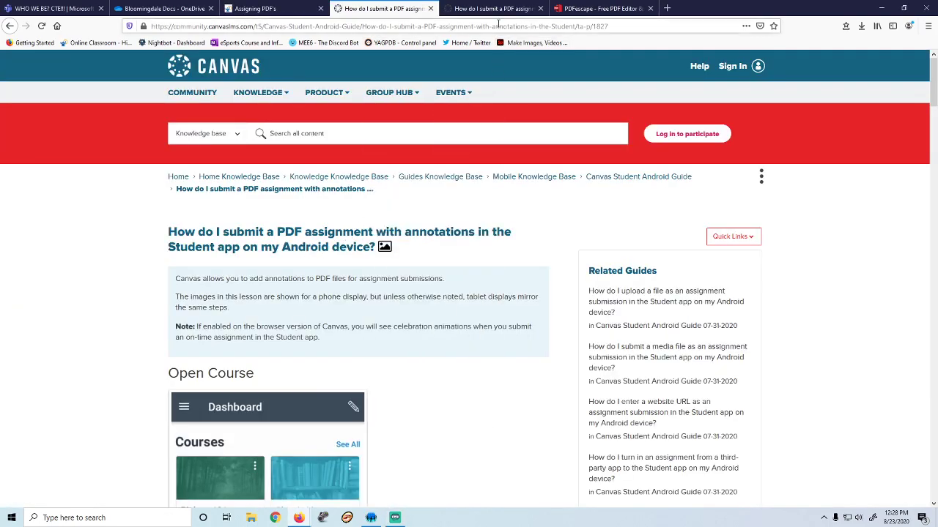
Glance at the iOS guide, then read through the Android guide's annotation steps.
left_click(493, 9)
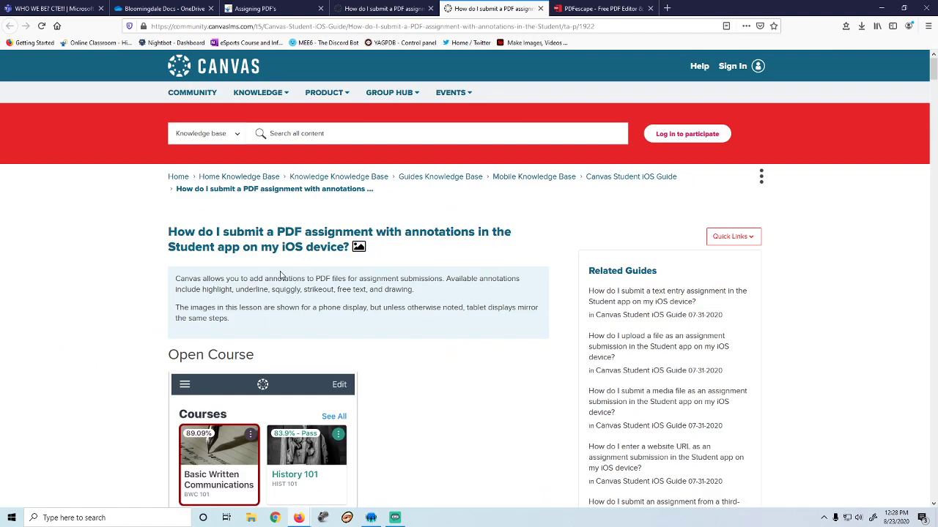
left_click(390, 7)
scroll(269, 301, "down", 3)
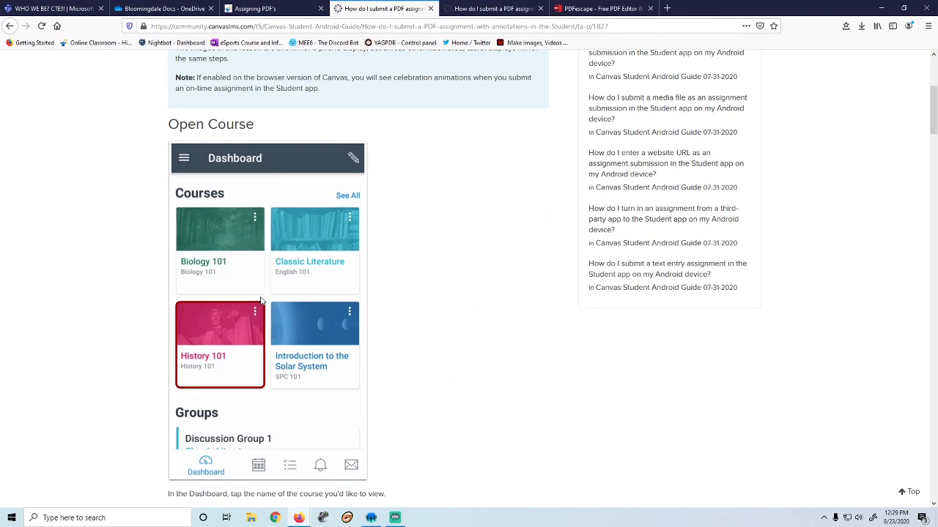
scroll(220, 307, "down", 4)
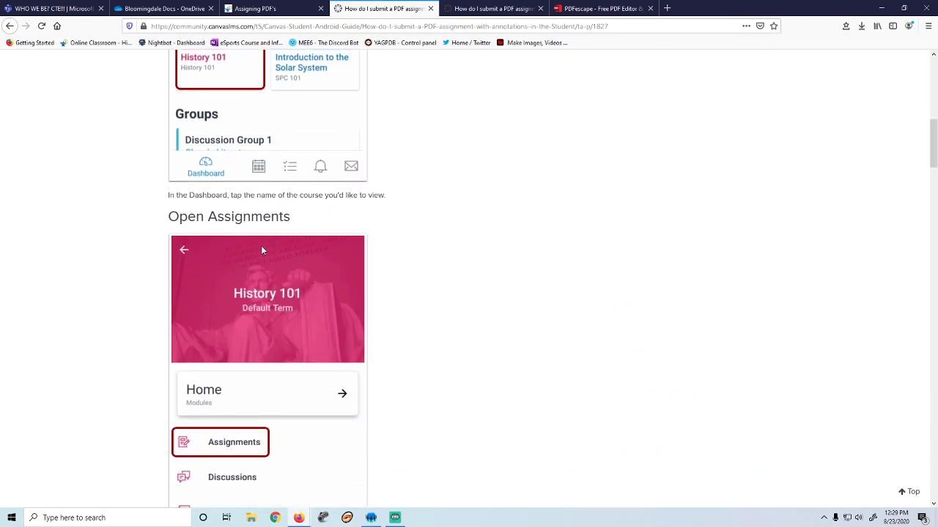
scroll(253, 264, "up", 2)
scroll(200, 227, "up", 2)
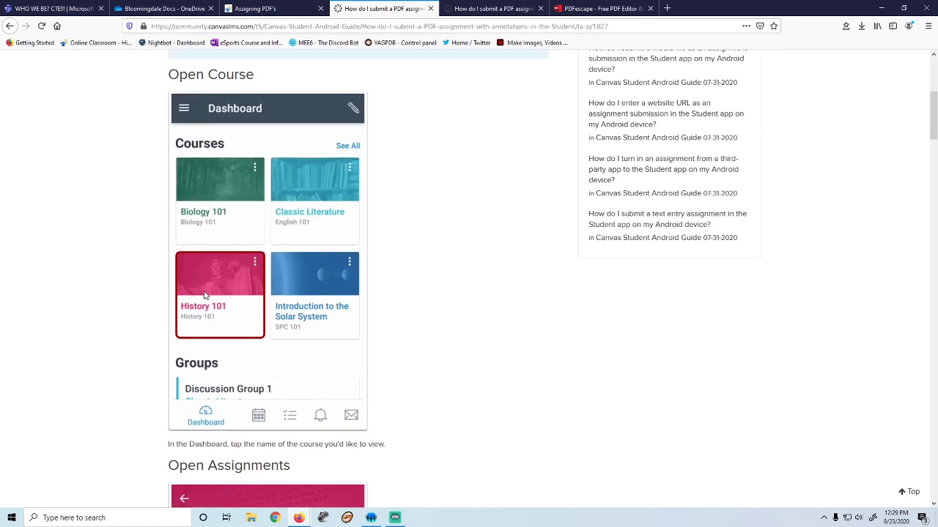
scroll(211, 292, "down", 7)
scroll(247, 335, "down", 4)
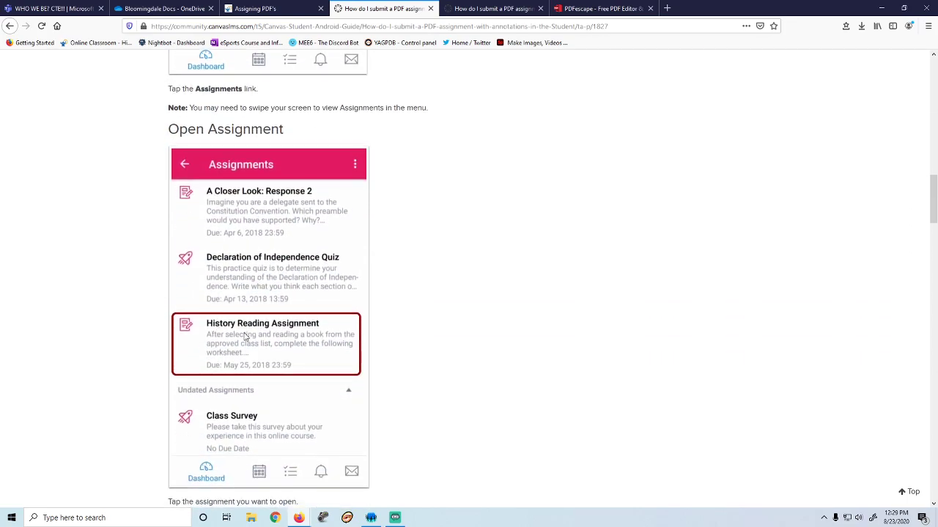
scroll(249, 335, "down", 5)
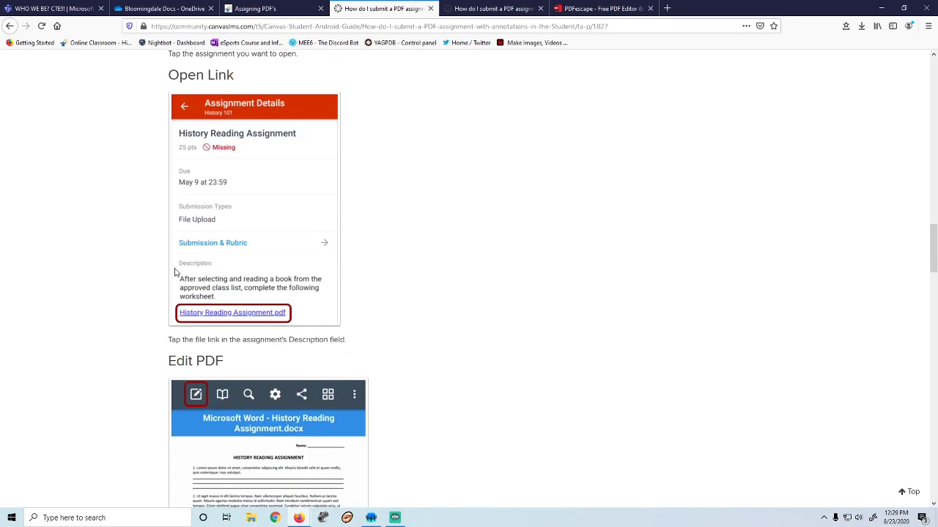
scroll(178, 259, "down", 3)
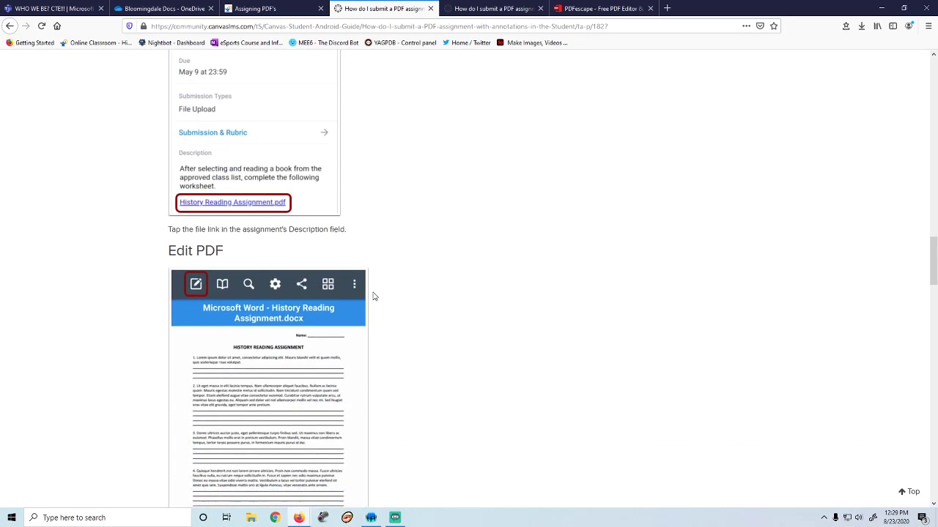
left_click_drag(928, 289, 929, 94)
Skim the iOS guide's steps, then return to the Assigning PDF's assignment.
left_click(491, 8)
scroll(269, 301, "down", 3)
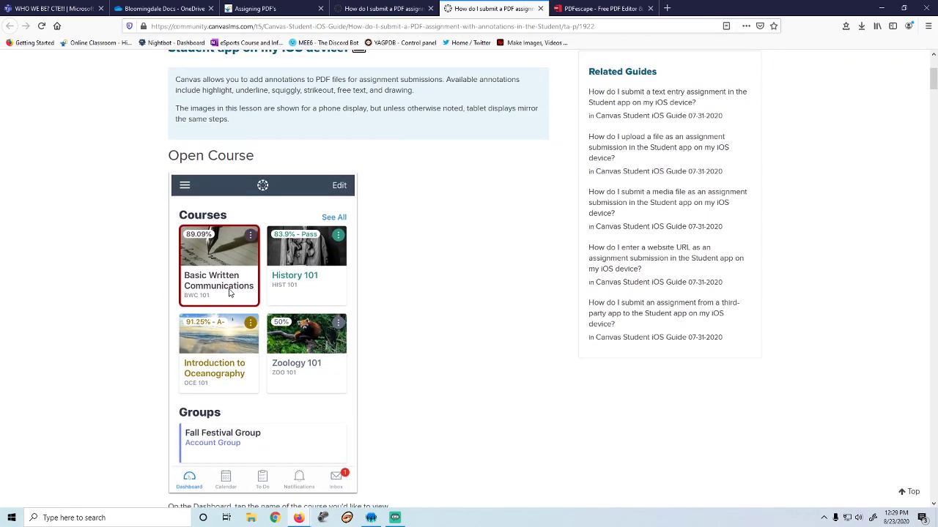
scroll(268, 301, "down", 2)
left_click(375, 8)
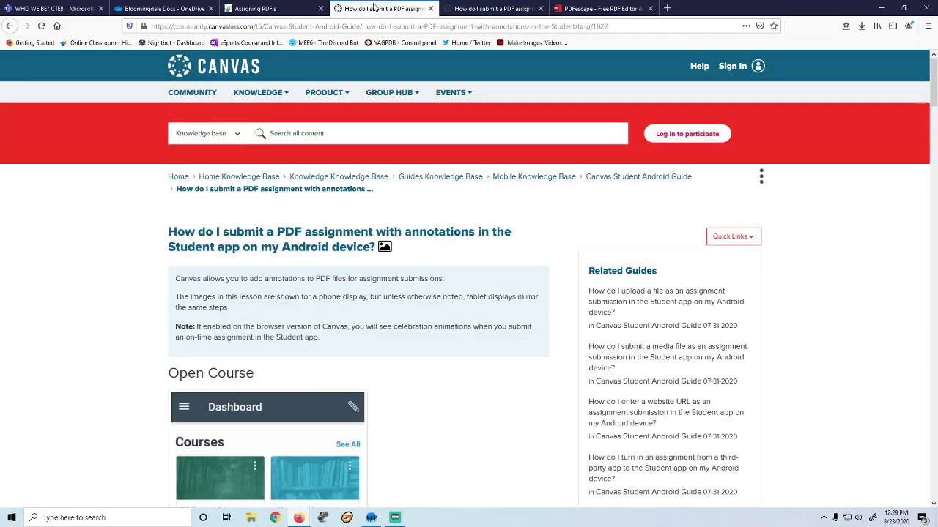
left_click(245, 9)
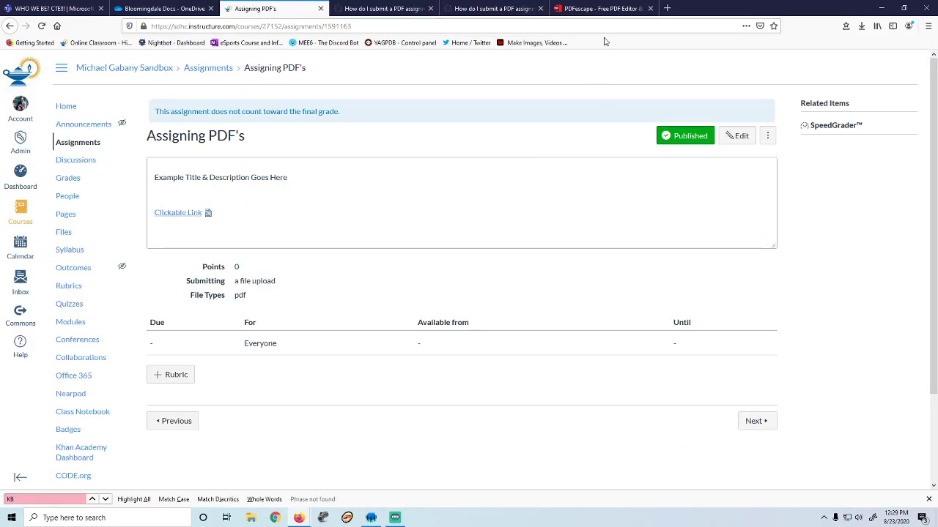
Upload and open Newsletter Title.pdf in PDFescape's free online editor.
left_click(600, 8)
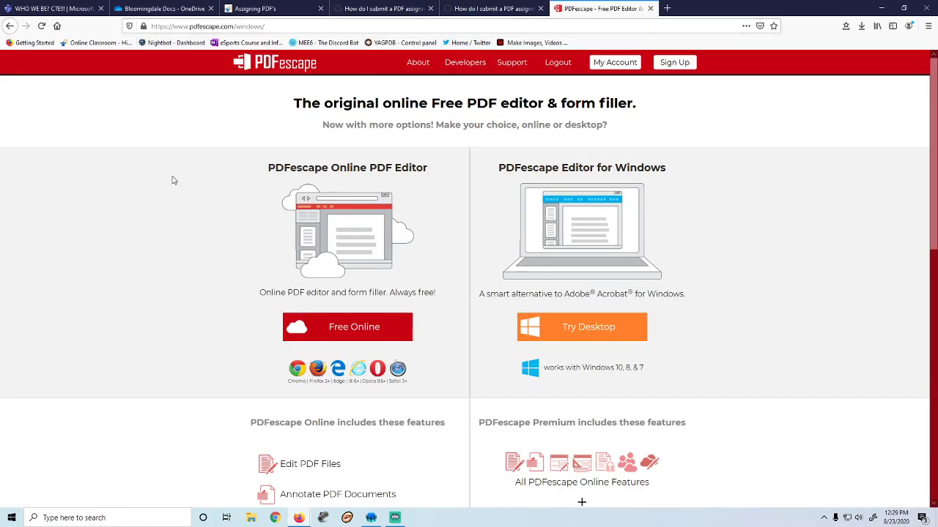
left_click(333, 334)
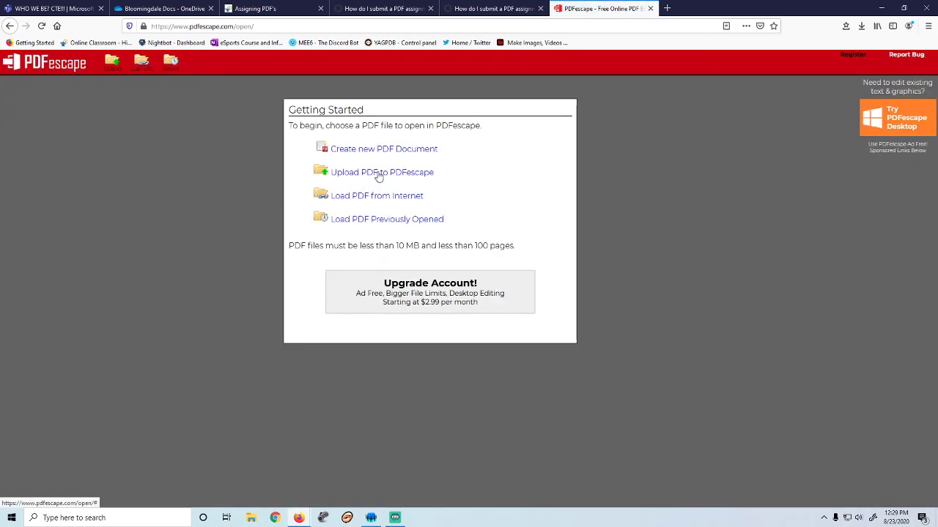
left_click(375, 174)
left_click(440, 313)
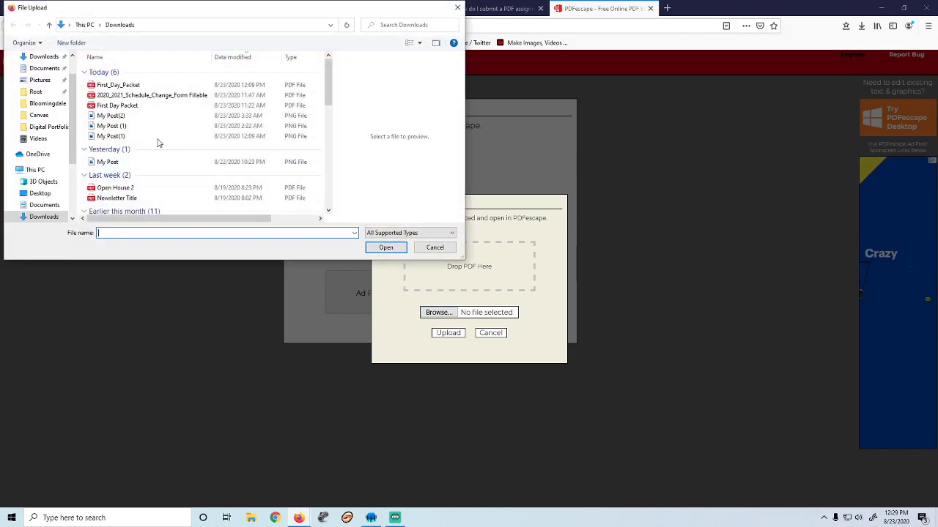
left_click(128, 198)
left_click(386, 247)
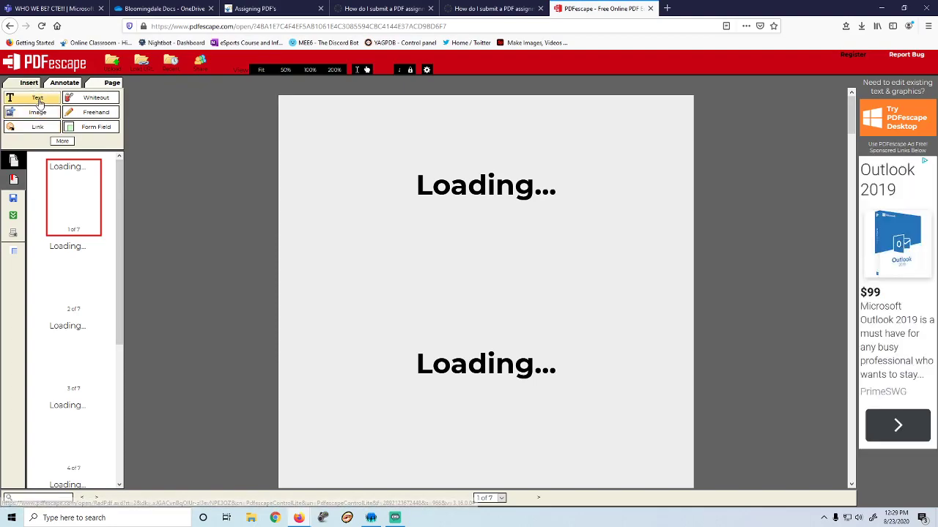
Draw a freehand squiggle beside the newsletter title, then go back to the Canvas assignment.
left_click(35, 98)
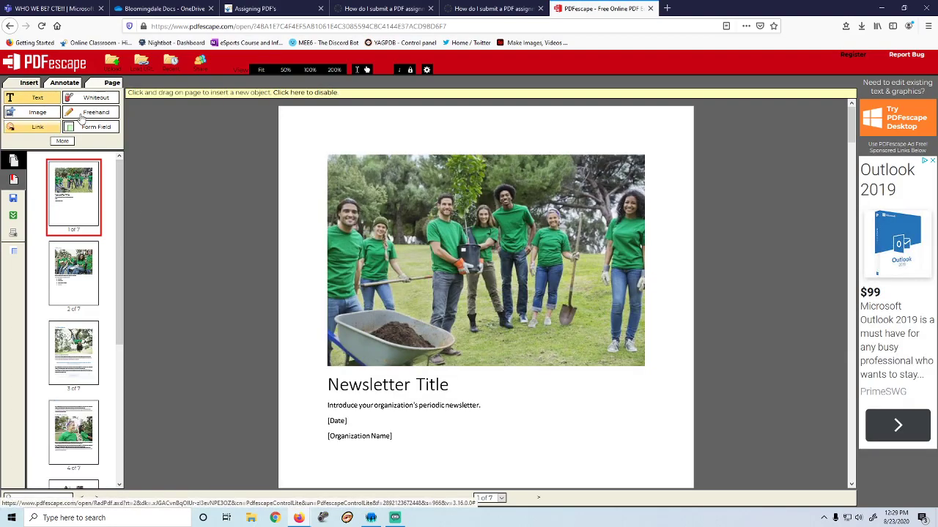
left_click(91, 112)
mouse_move(511, 381)
left_mouse_down()
mouse_move(549, 392)
mouse_move(571, 363)
left_mouse_up()
left_click(34, 98)
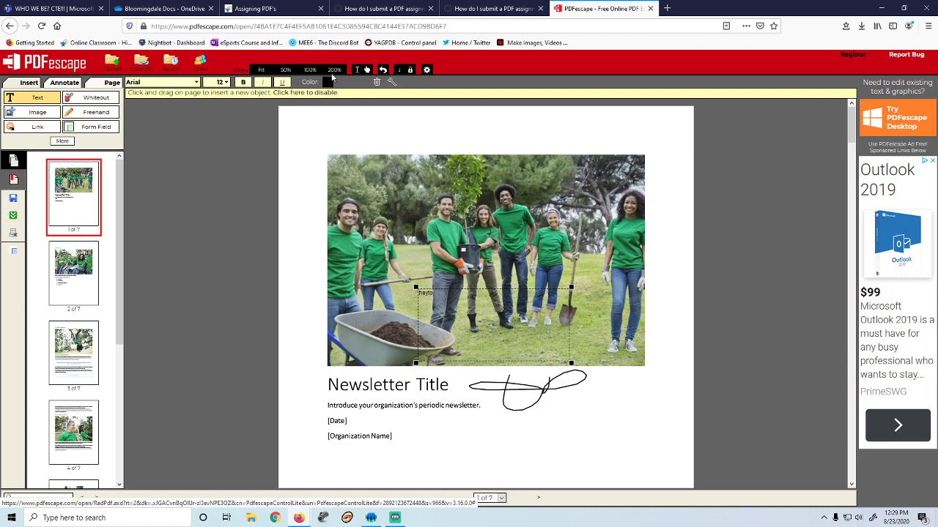
left_click(293, 9)
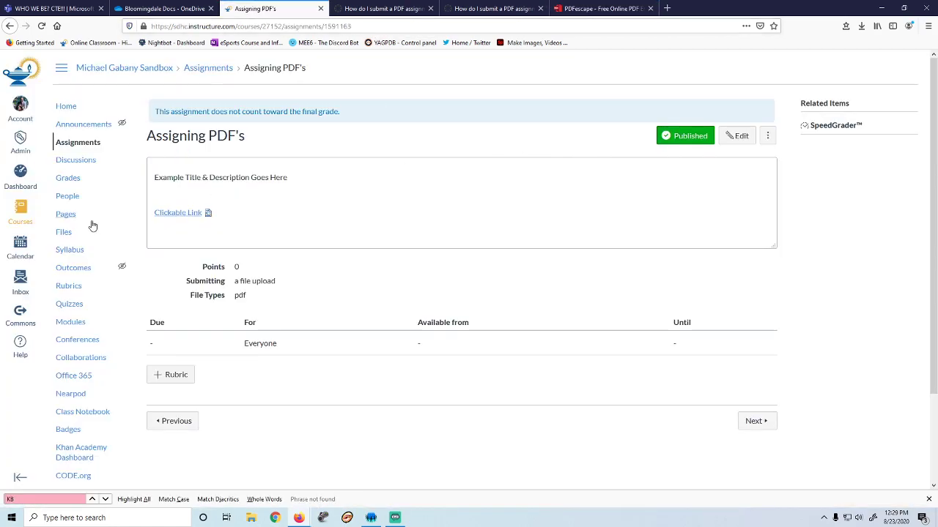
Check that Newsletter Title.pdf (979 KB) is in Files > Sample Folder, then open Assignments.
left_click(65, 233)
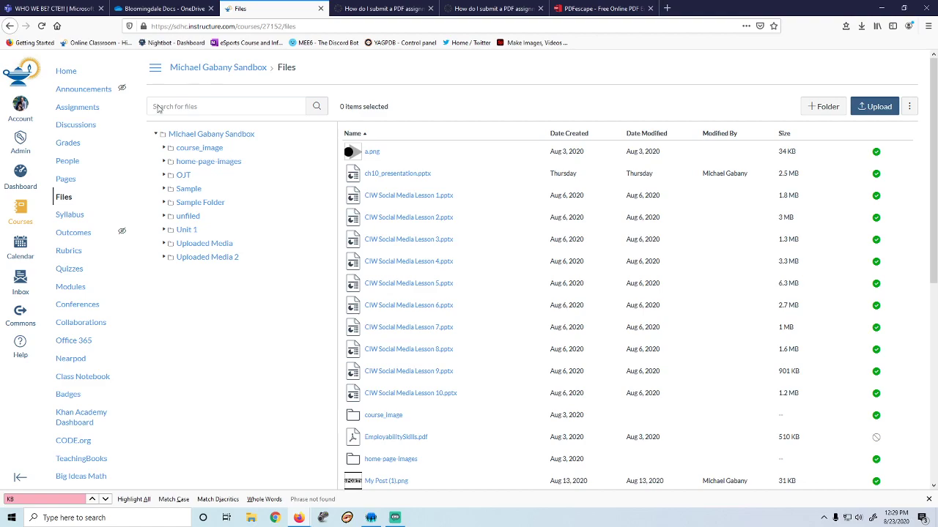
left_click(210, 203)
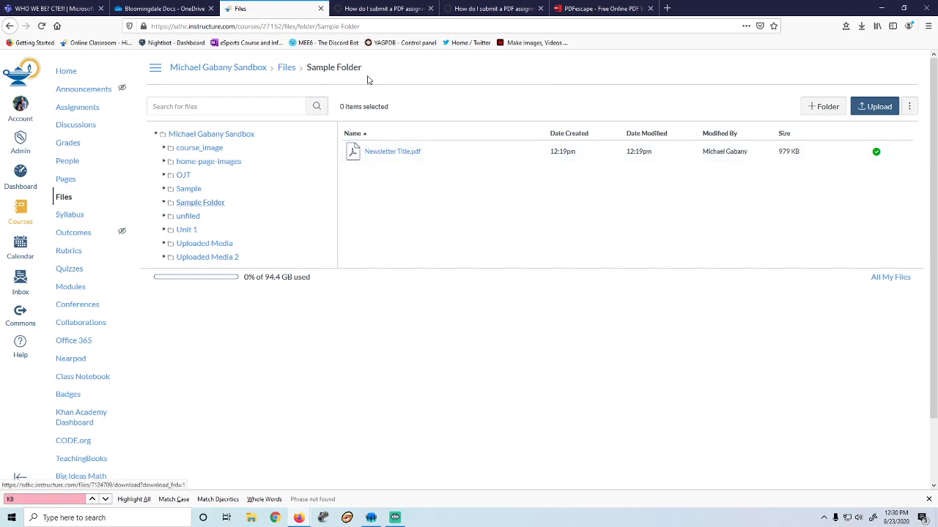
left_click(77, 107)
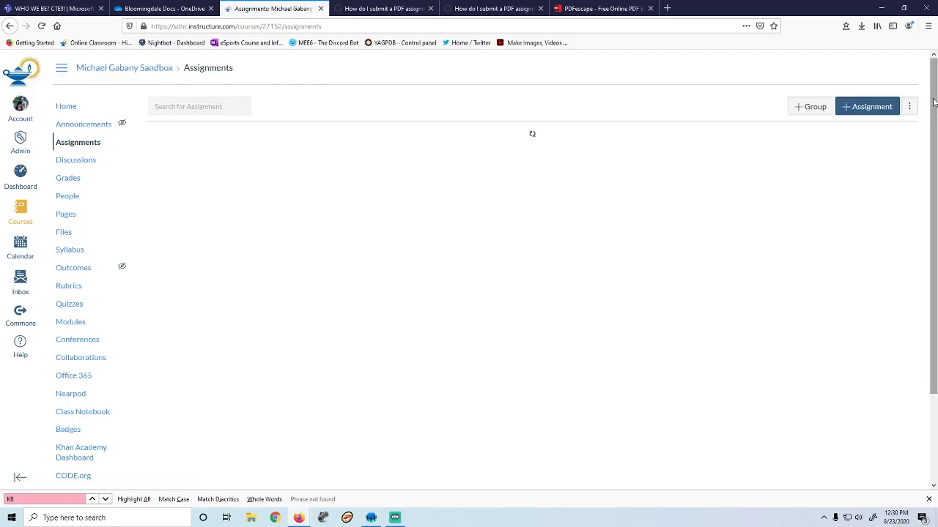
Open the Assigning PDF's assignment in edit mode, dismissing the auto-saved content notice.
scroll(912, 252, "down", 10)
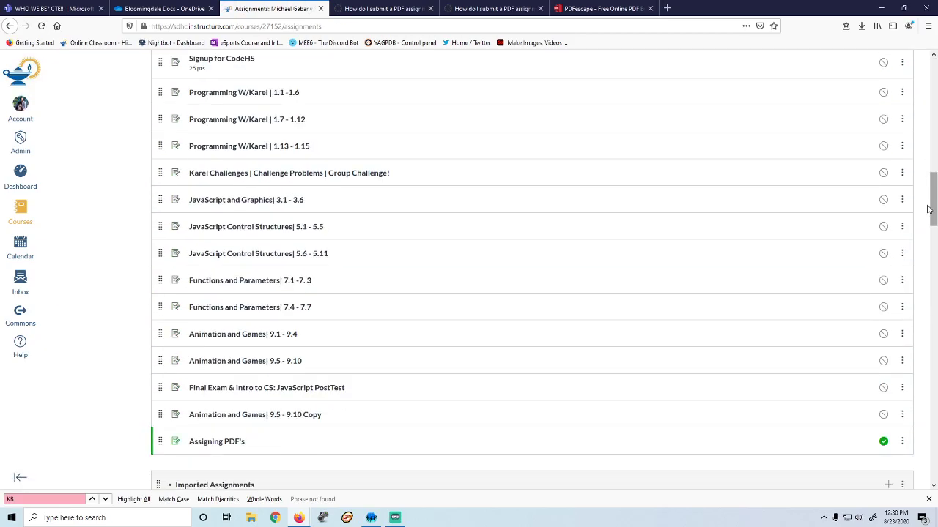
scroll(371, 186, "up", 3)
left_click(226, 227)
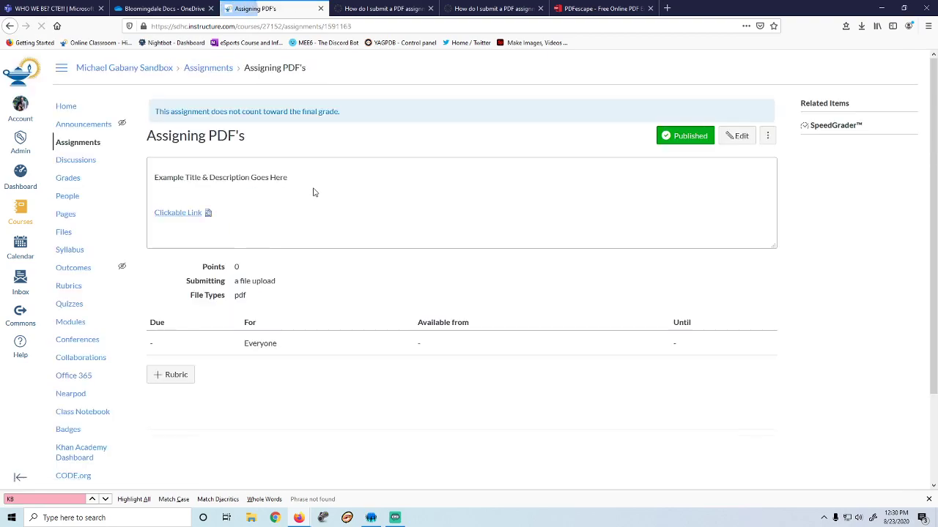
left_click_drag(312, 180, 140, 187)
left_click(258, 213)
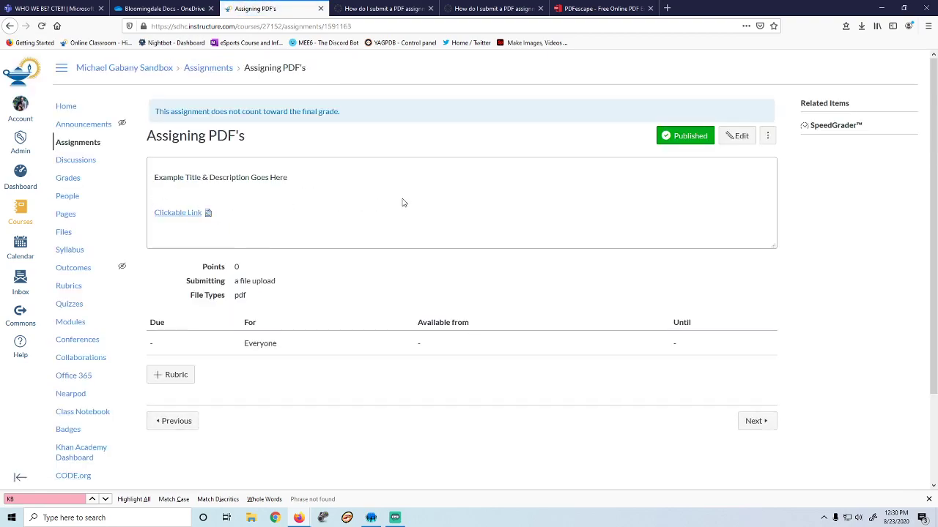
left_click(739, 140)
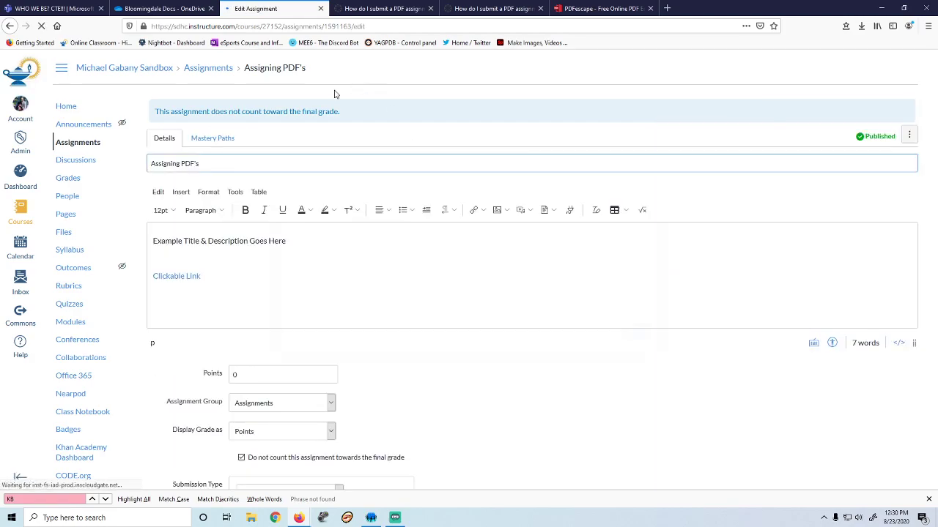
left_click(608, 332)
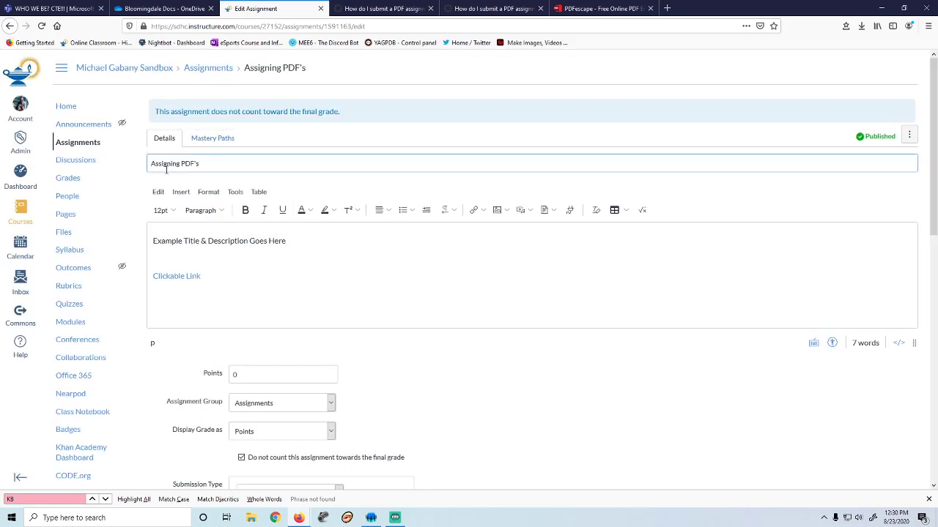
Select the 'Clickable Link' description text and bring up the Documents link options.
left_click_drag(238, 276, 153, 277)
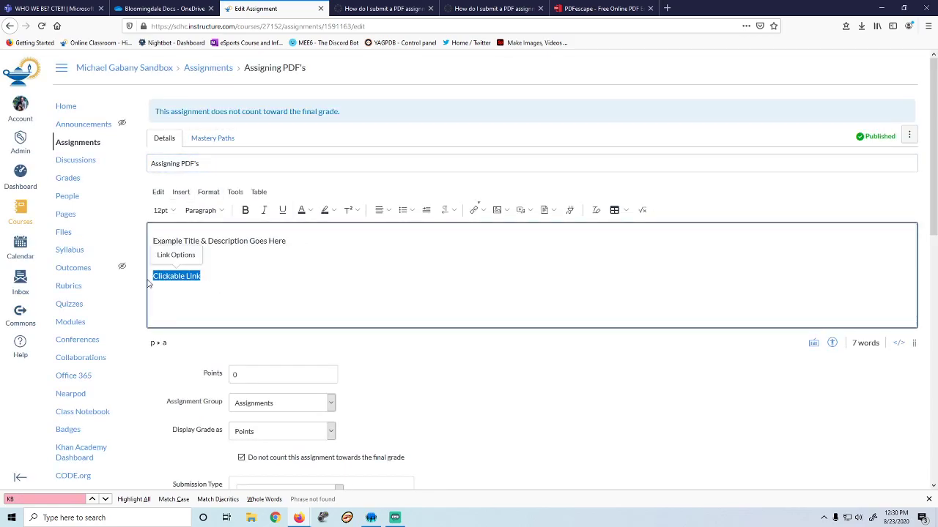
left_click_drag(224, 272, 142, 274)
type("CL")
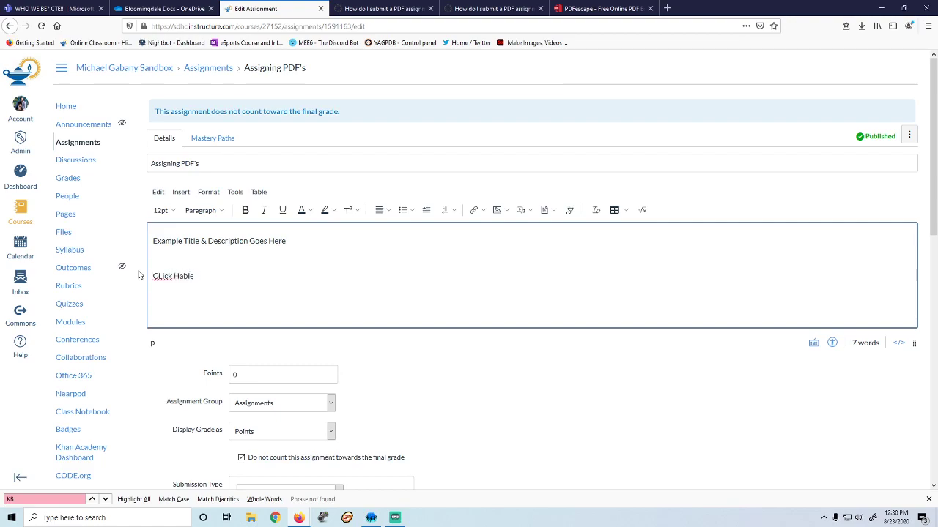
key("BackSpace")
key("BackSpace")
key("BackSpace")
key("BackSpace")
key("BackSpace")
key("BackSpace")
key("BackSpace")
key("BackSpace")
left_click_drag(200, 281, 151, 279)
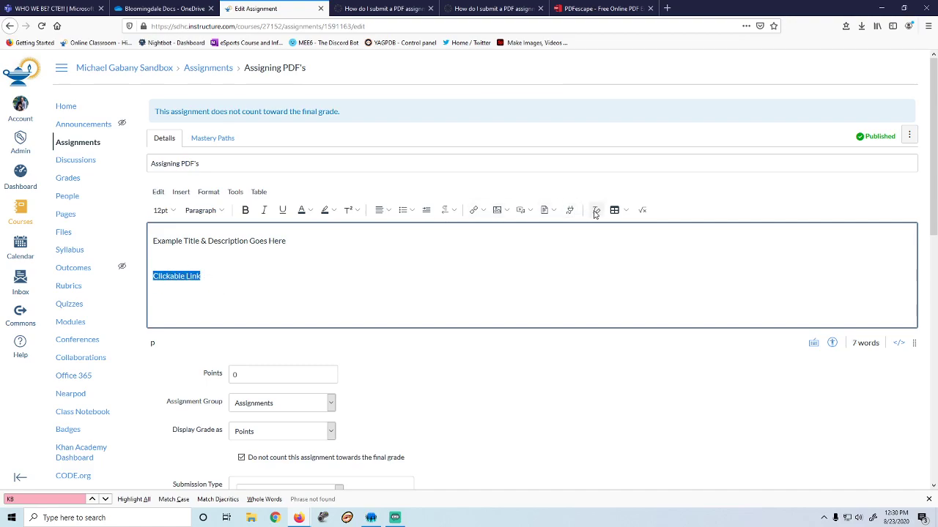
left_click(545, 211)
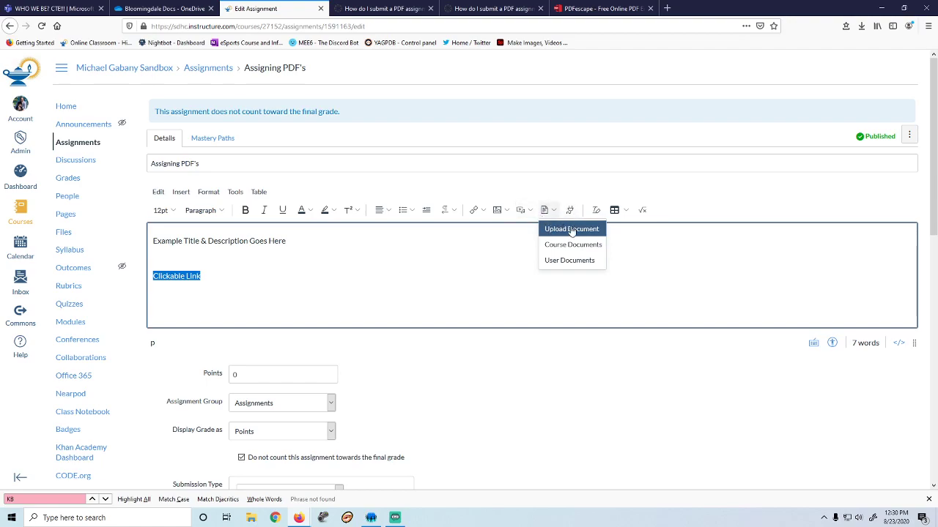
Link 'Clickable Link' to Newsletter Title.pdf from Course Documents and save, keeping pdf-only uploads.
left_click(590, 245)
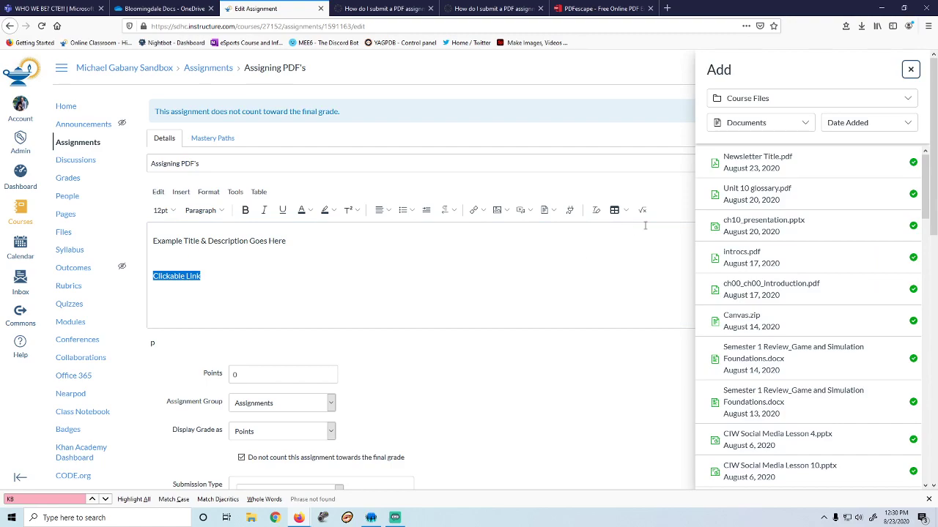
left_click(773, 162)
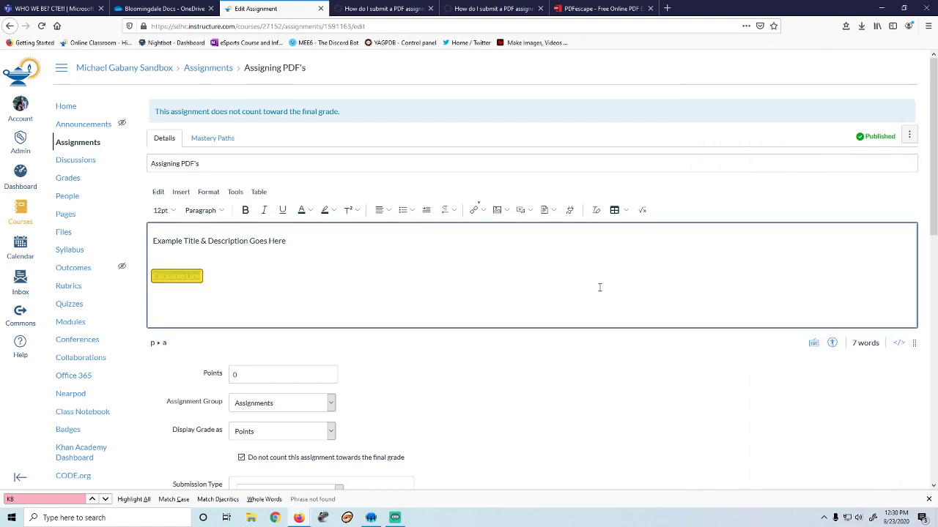
scroll(879, 352, "down", 3)
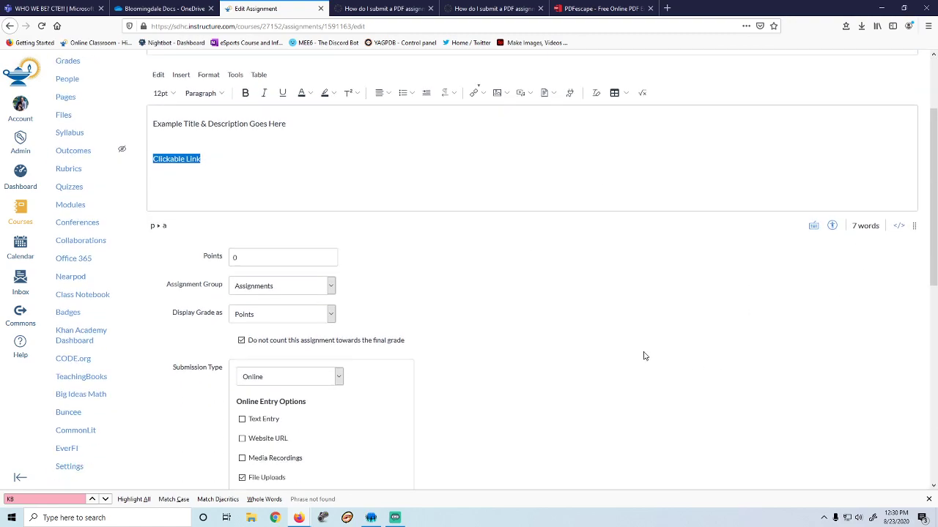
scroll(310, 372, "down", 4)
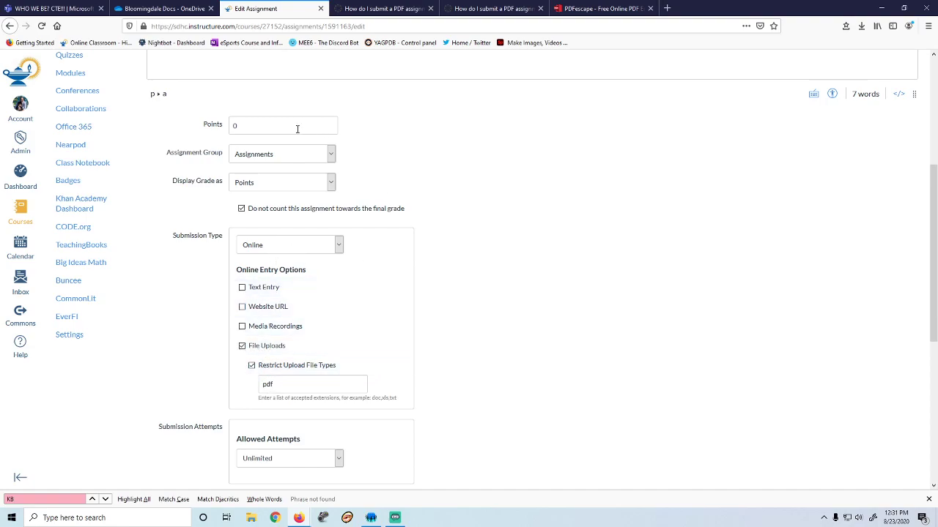
scroll(709, 468, "down", 3)
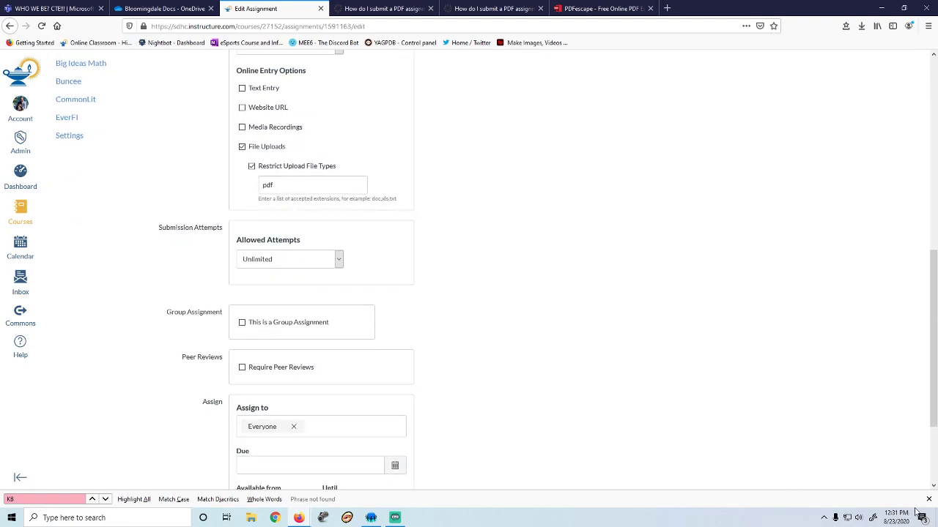
scroll(841, 437, "down", 2)
left_click(892, 454)
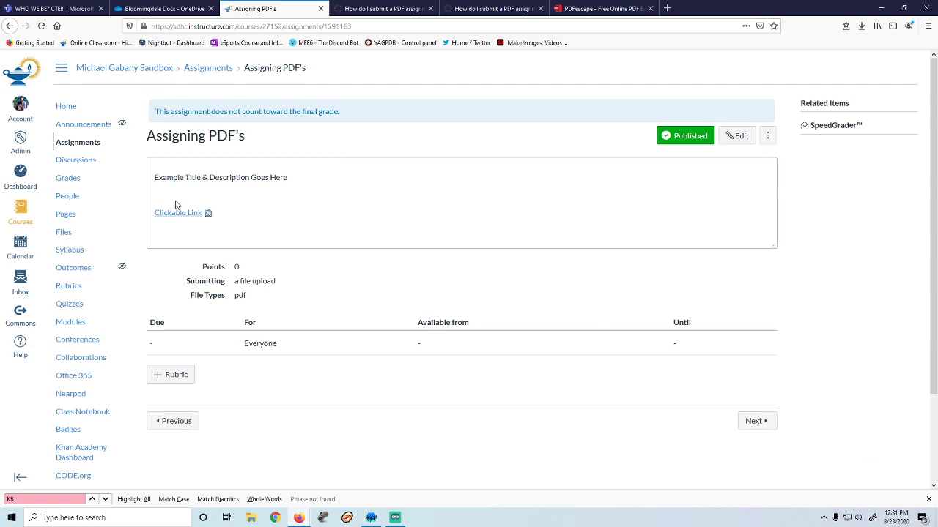
left_click(184, 216)
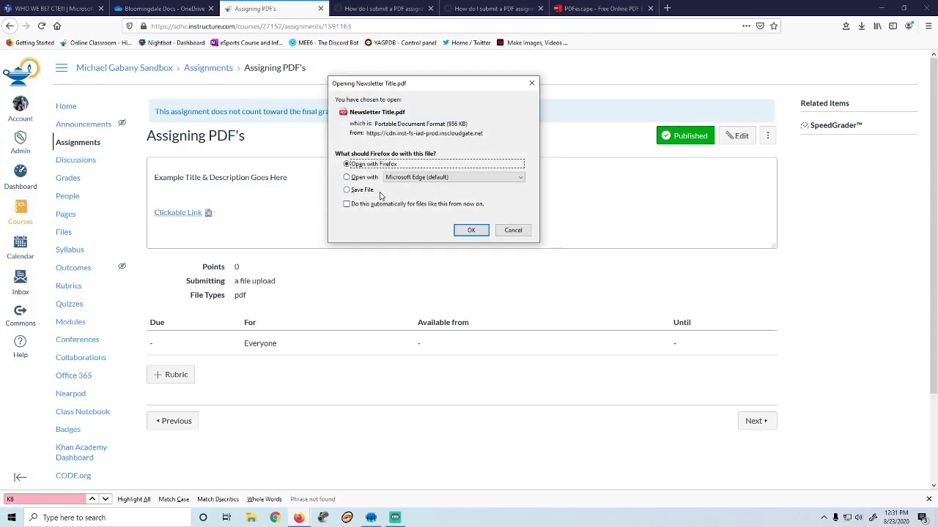
left_click(512, 233)
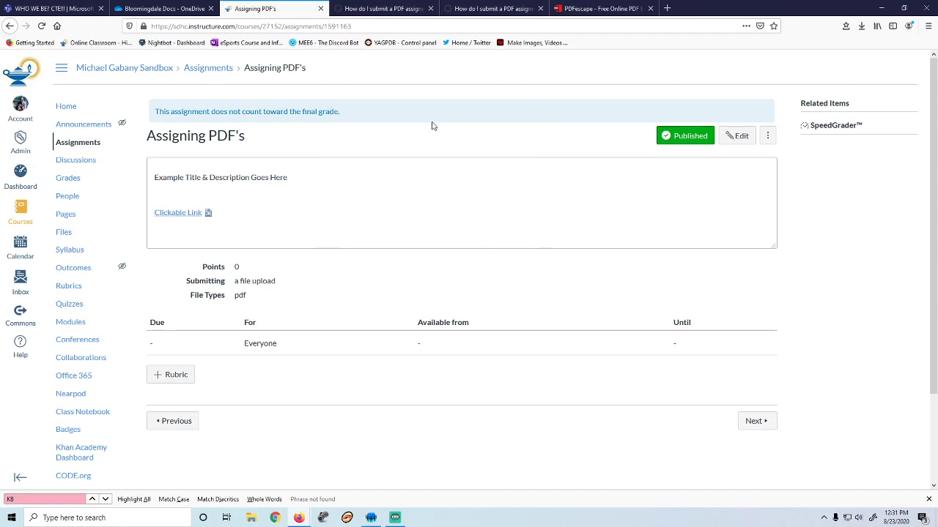